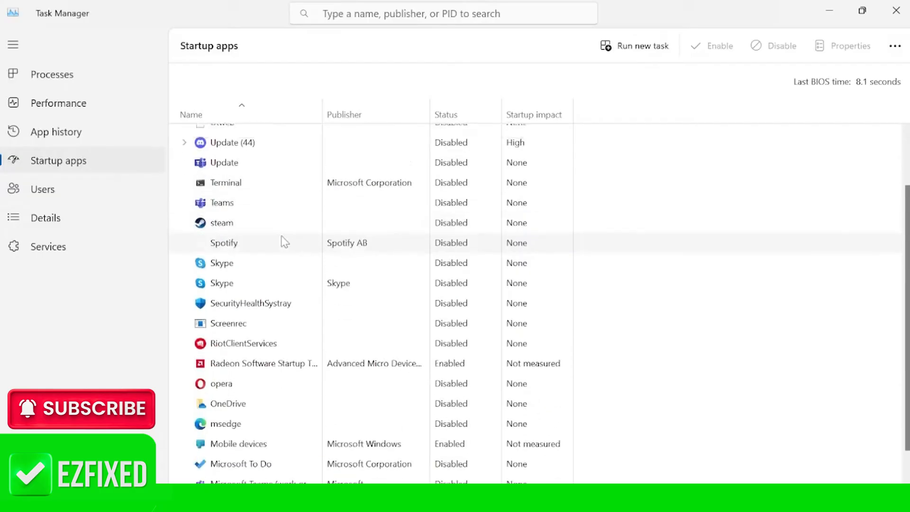
- Disable EpicGamesLauncher in the startup apps list
scroll(284, 242, "up", 3)
scroll(275, 218, "down", 3)
scroll(246, 257, "up", 2)
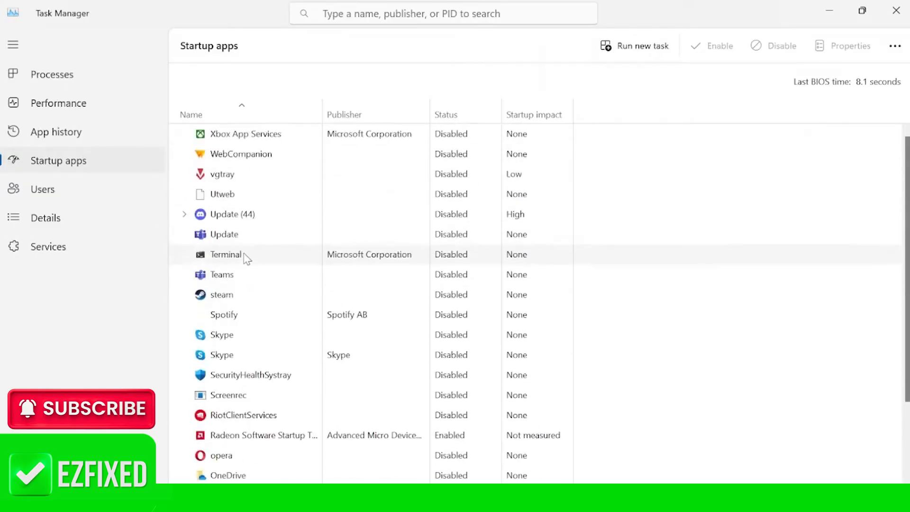
scroll(273, 237, "down", 1)
scroll(270, 258, "down", 3)
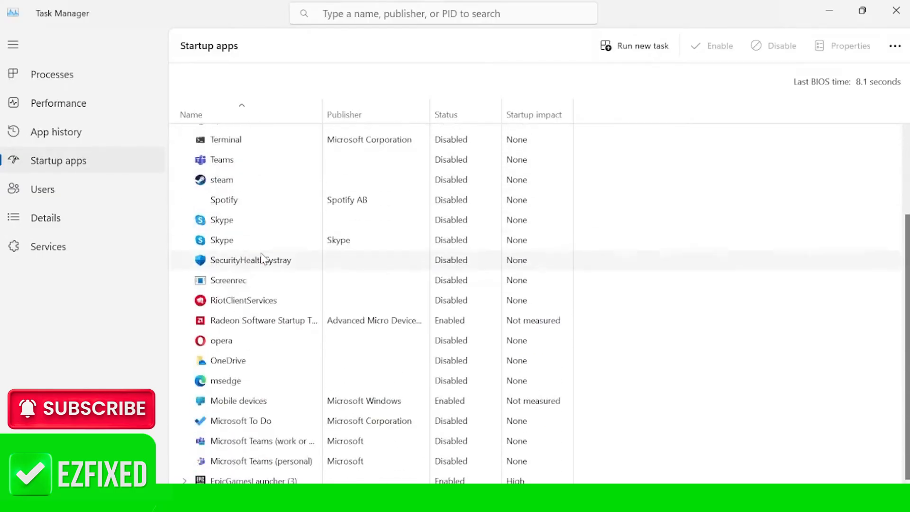
scroll(237, 271, "up", 4)
scroll(242, 272, "down", 3)
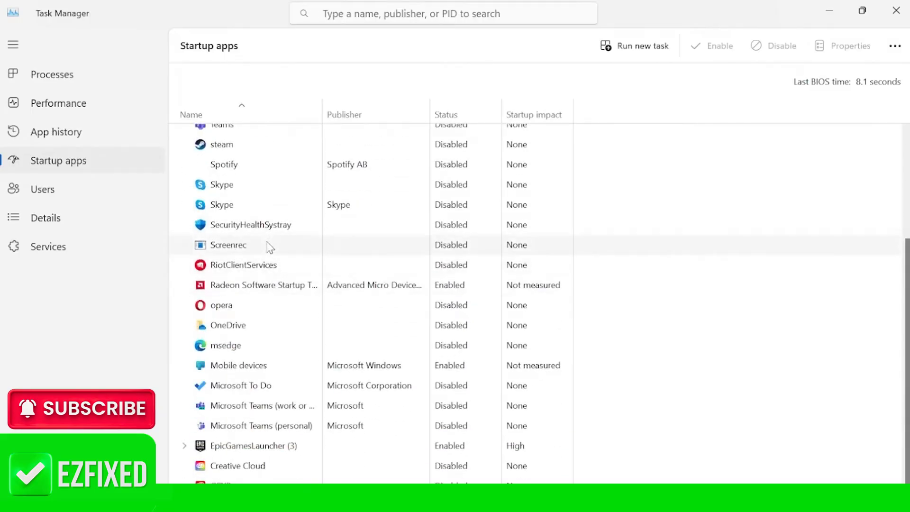
right_click(241, 449)
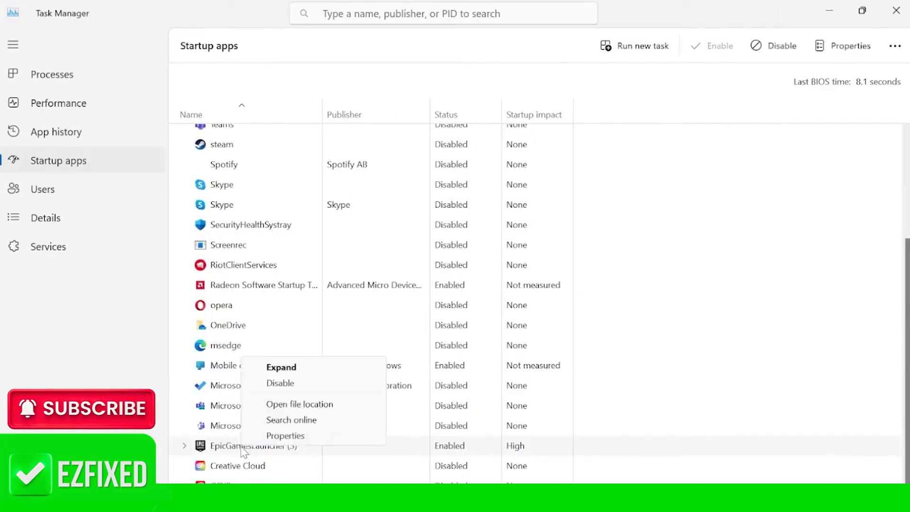
left_click(305, 388)
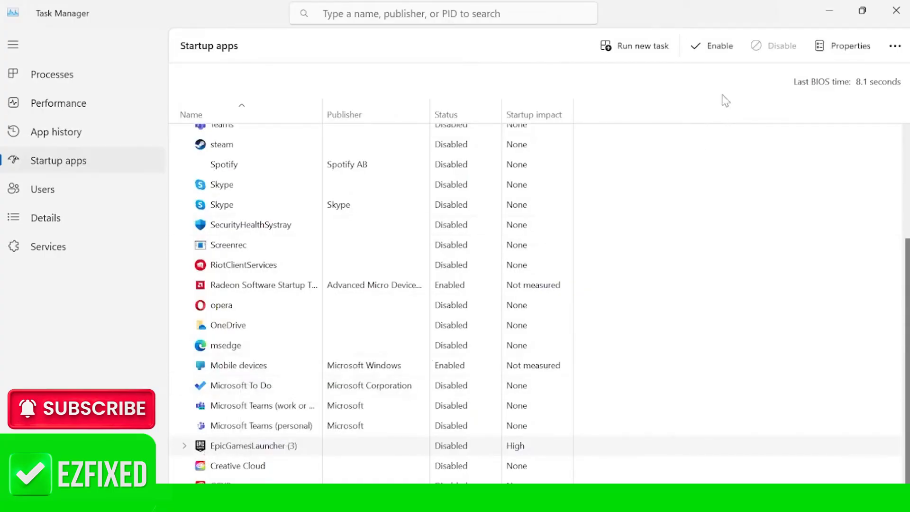
- Close Task Manager, confirm the System Configuration dialog, and exit without restarting
left_click(896, 10)
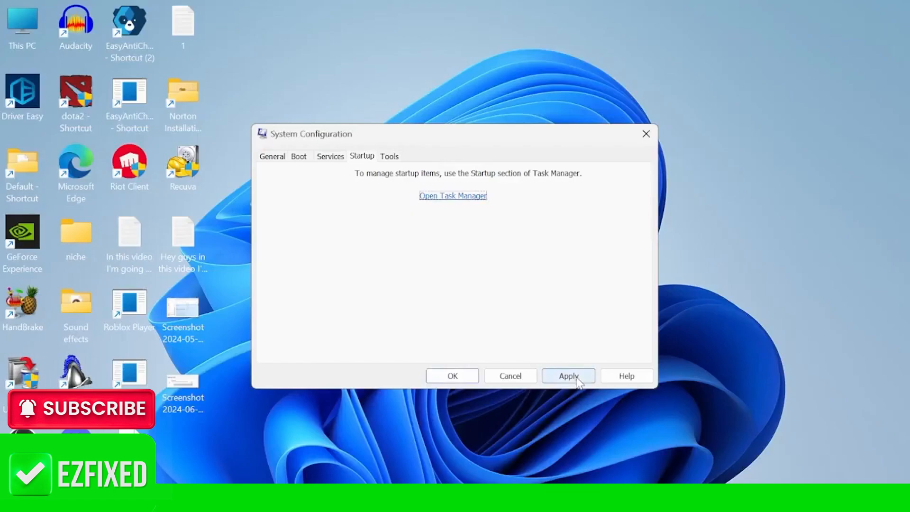
left_click(469, 376)
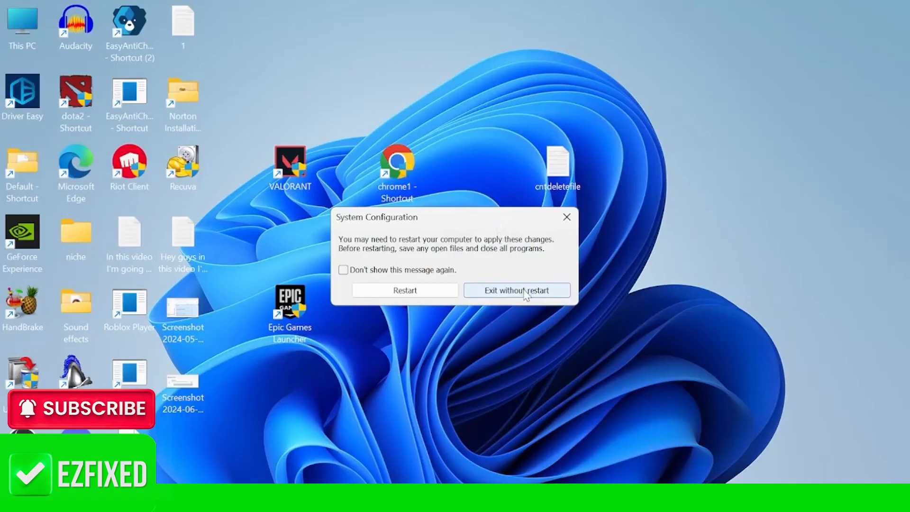
left_click(539, 298)
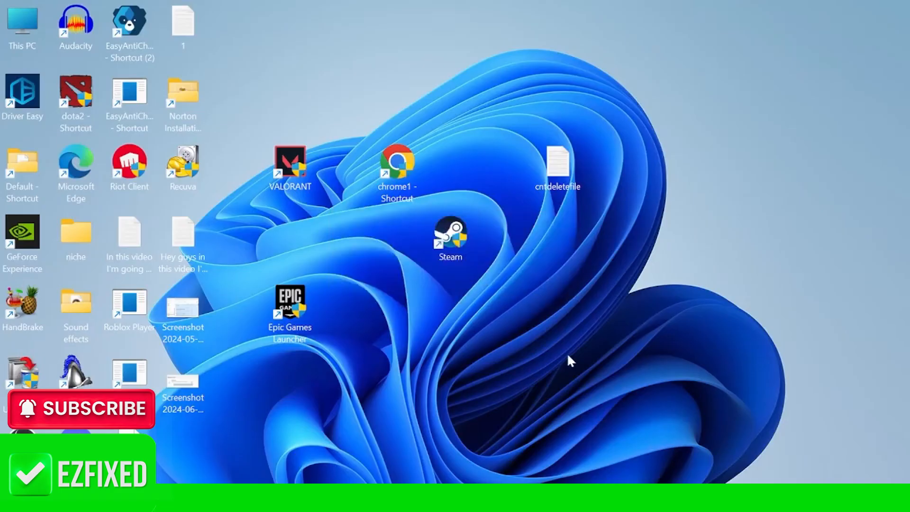
- Open the Run dialog from search and open the temp folder by entering temp
key("super")
type("run")
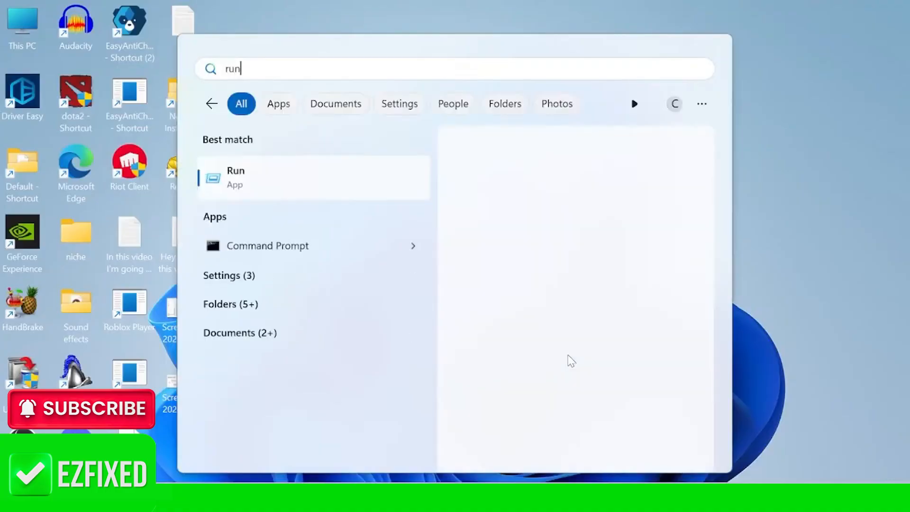
left_click(327, 189)
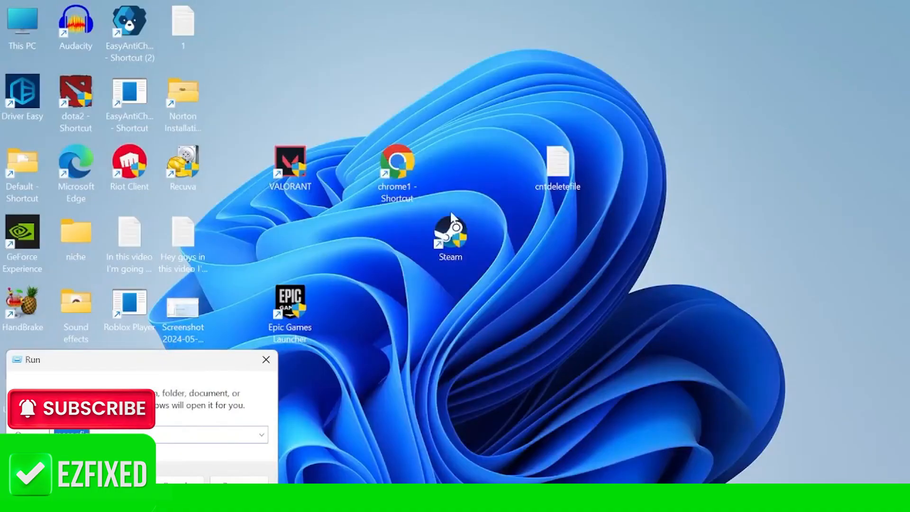
key("BackSpace")
type("temp")
key("Return")
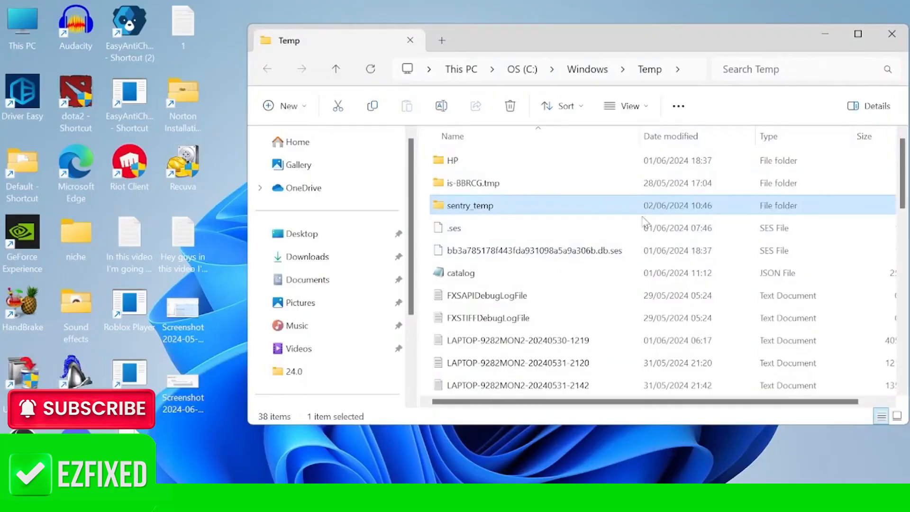
- Delete all items in the Windows Temp folder, granting administrator permission for all items, then close the folder window
key("ctrl+a")
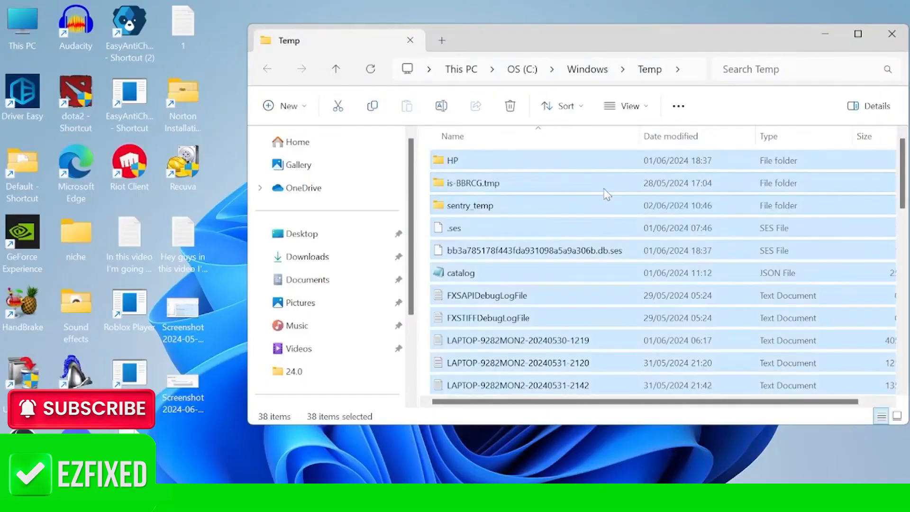
right_click(579, 190)
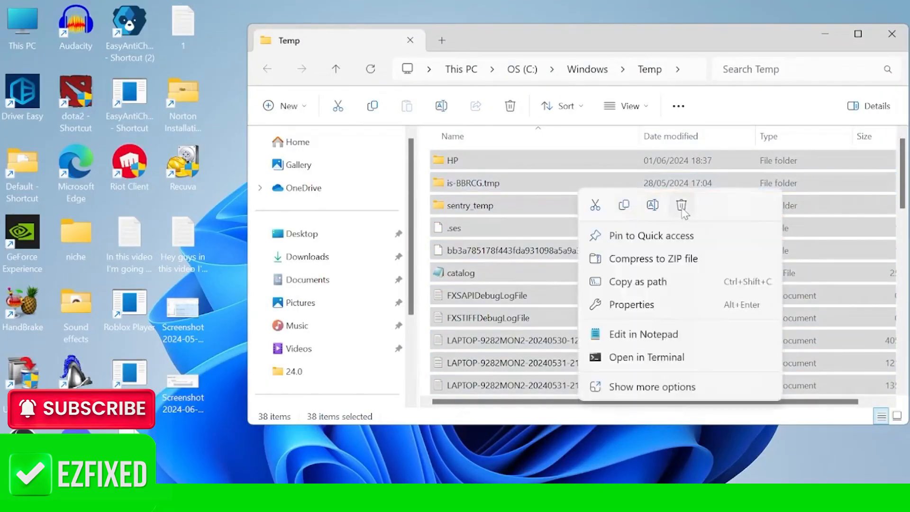
left_click(681, 205)
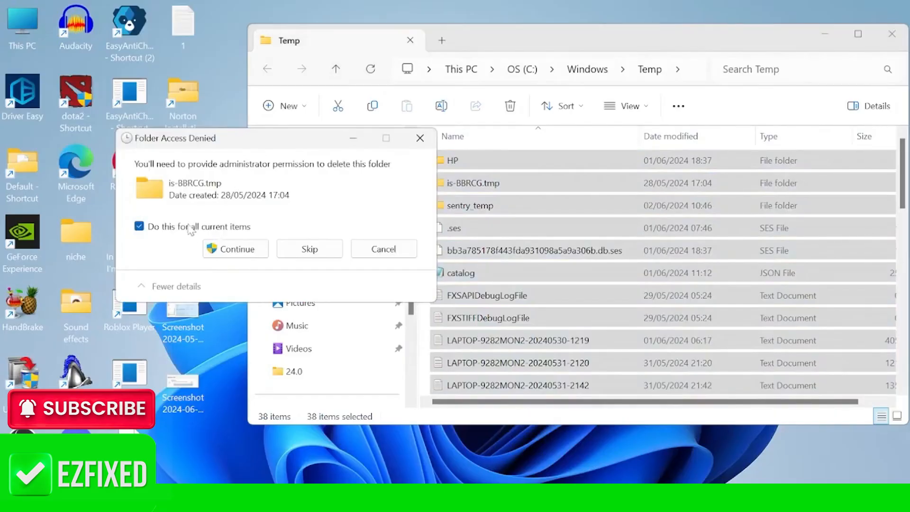
left_click(254, 251)
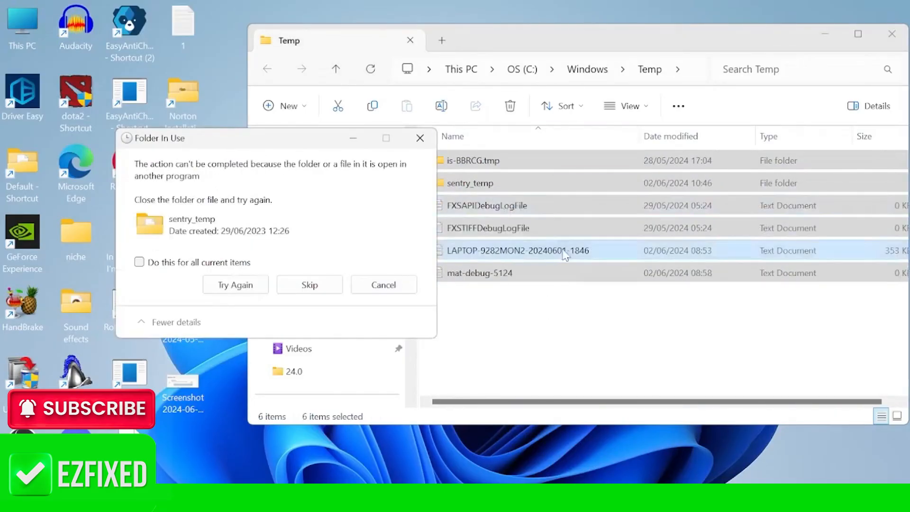
left_click(420, 138)
left_click_drag(567, 35, 456, 40)
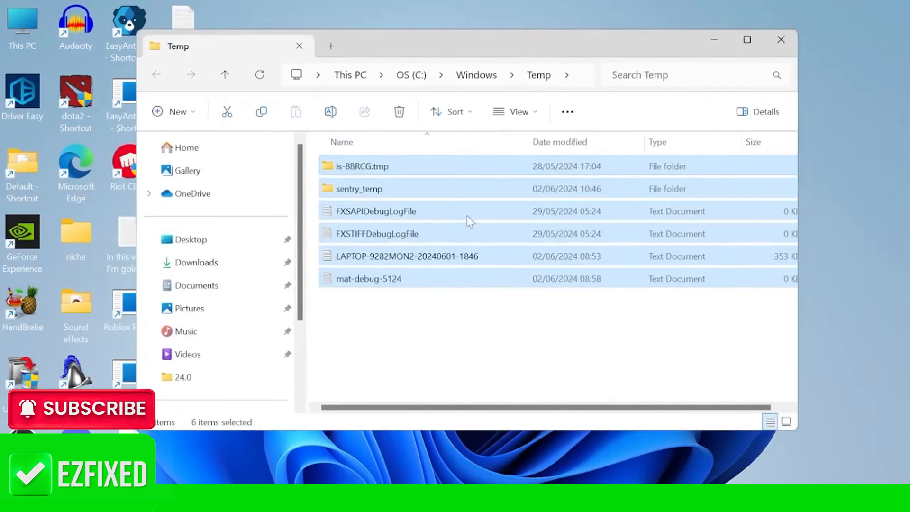
left_click(417, 319)
left_click(782, 40)
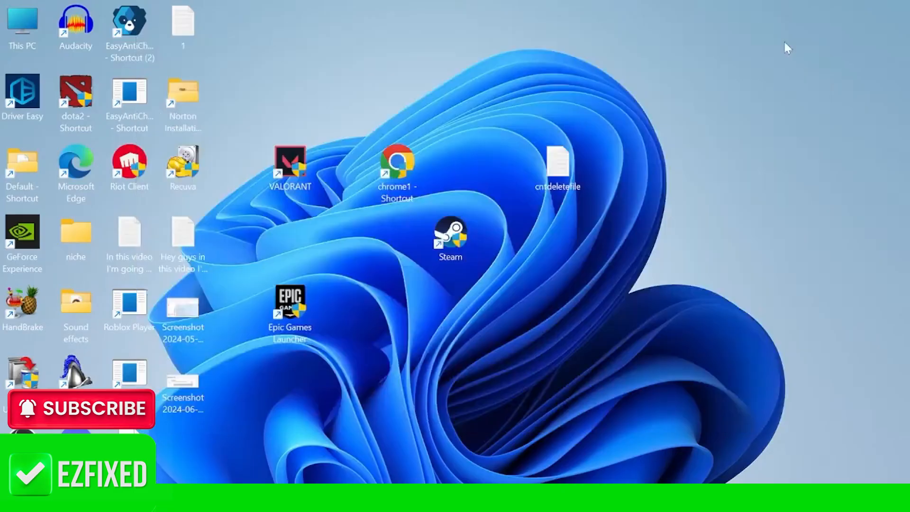
- Open the Run dialog again and open the user temp folder by entering %temp%
key("super")
type("run")
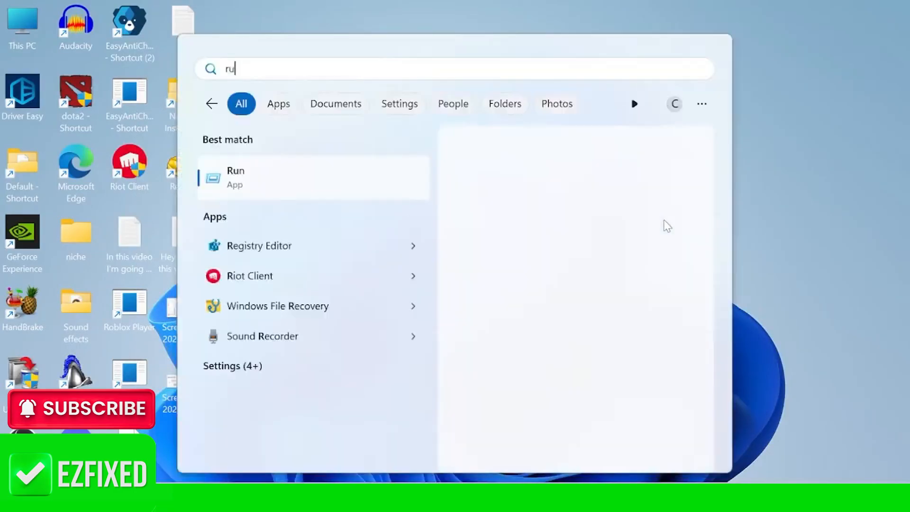
left_click(366, 184)
type("%temp%")
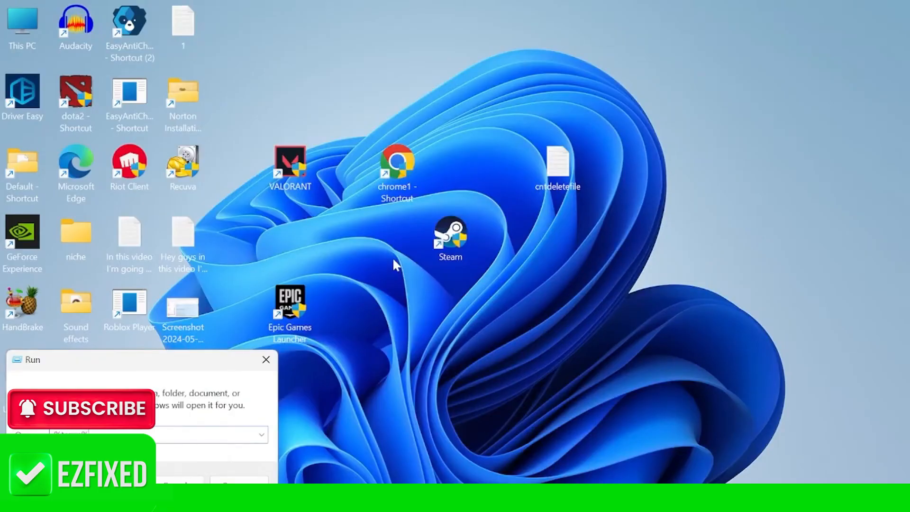
key("Return")
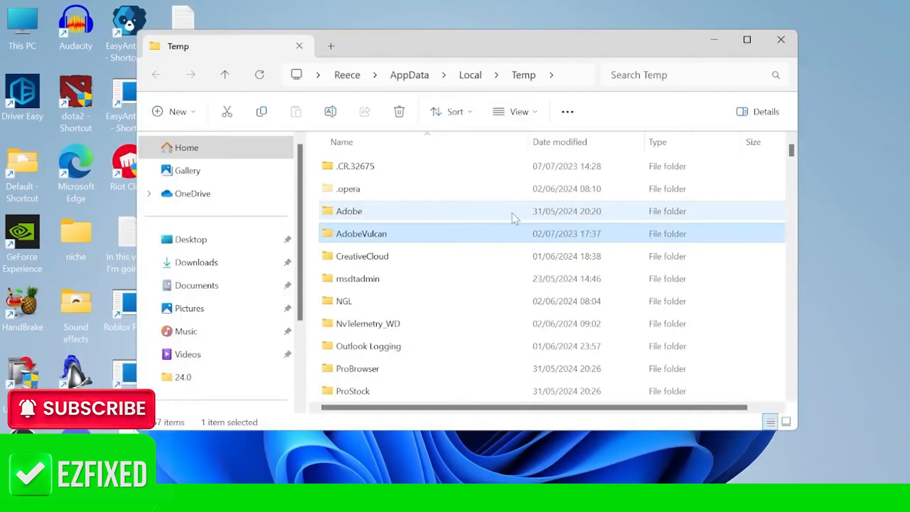
- Delete all items in the user Temp folder, granting administrator permission for all, then close the window
key("ctrl+a")
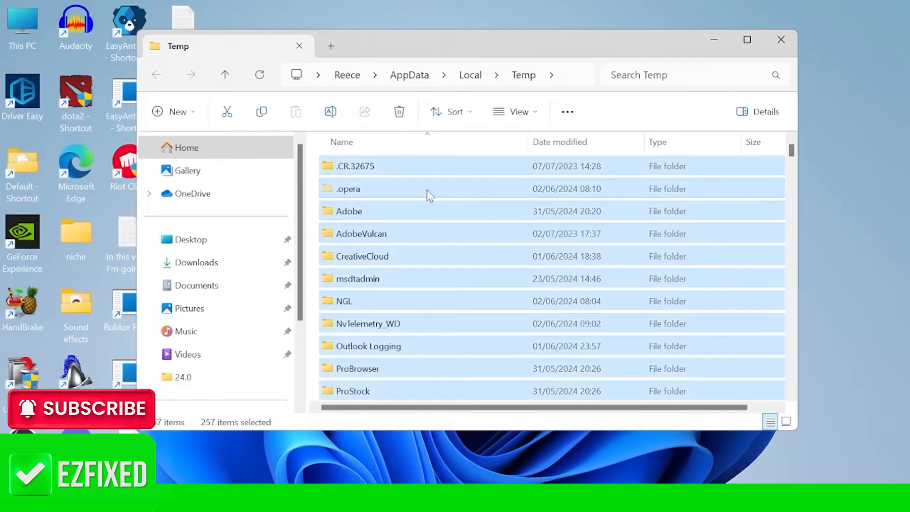
right_click(428, 192)
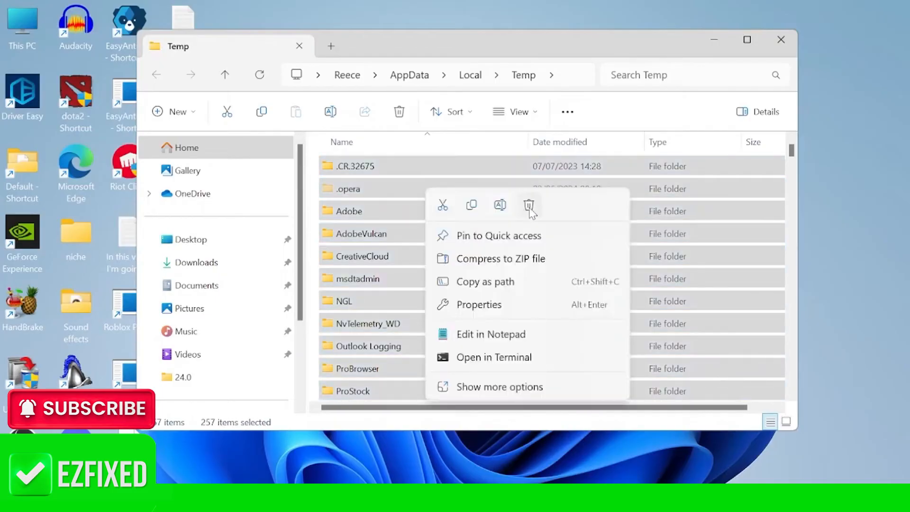
left_click(528, 205)
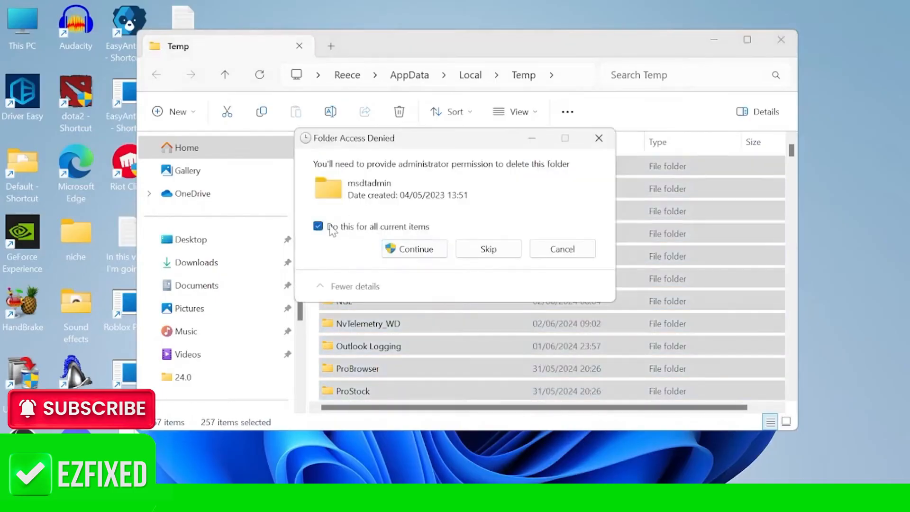
left_click(426, 251)
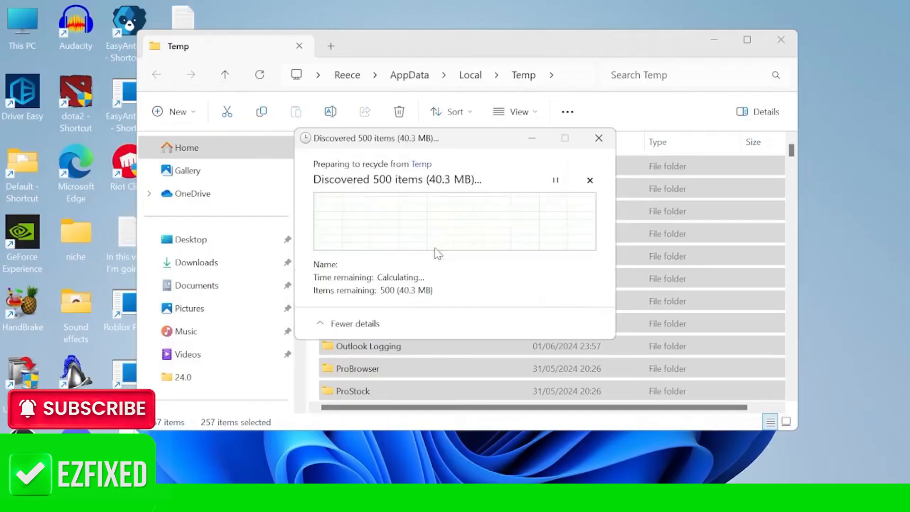
left_click(784, 40)
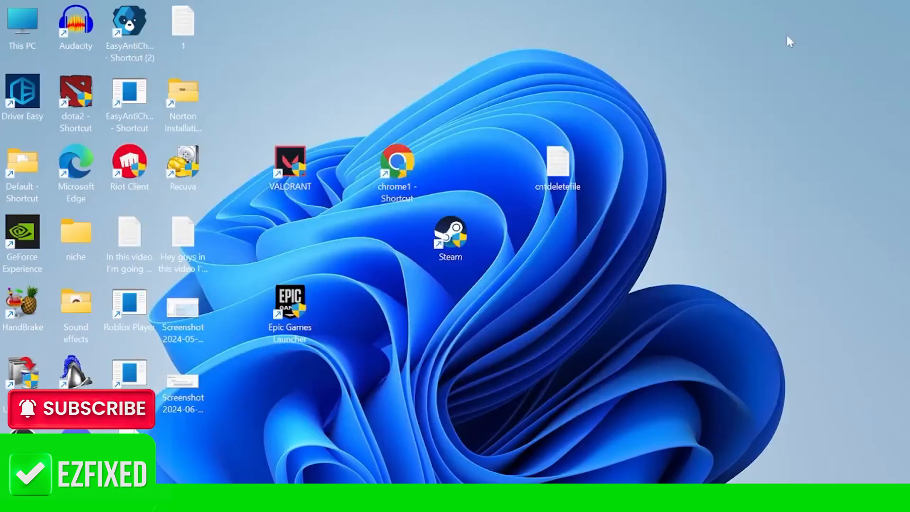
- Search for programs and open Add or remove programs
key("super")
type("p")
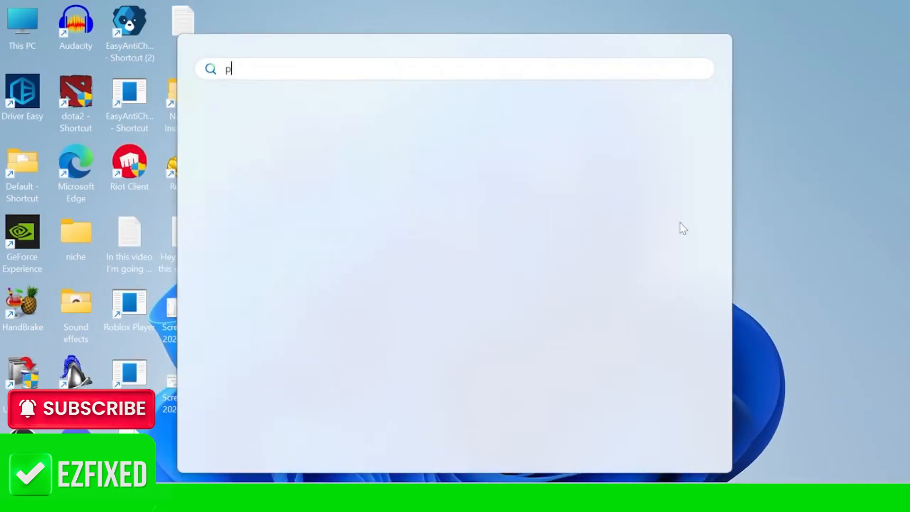
type("rograms")
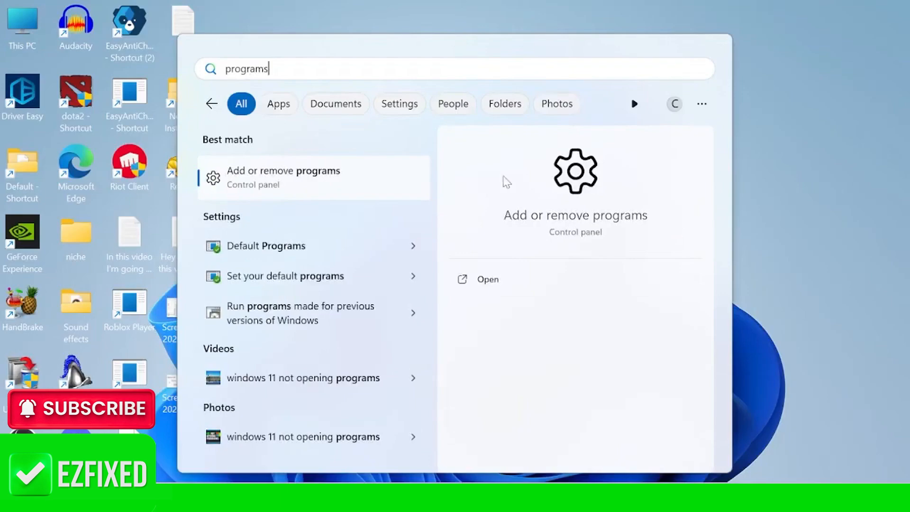
left_click(332, 186)
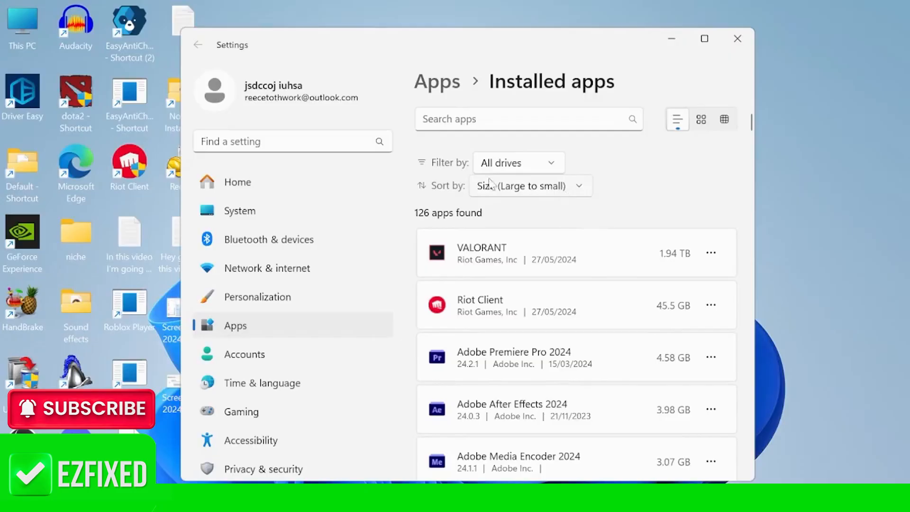
- Examine the sort options and browse the installed apps list sorted by size from large to small
left_click(512, 192)
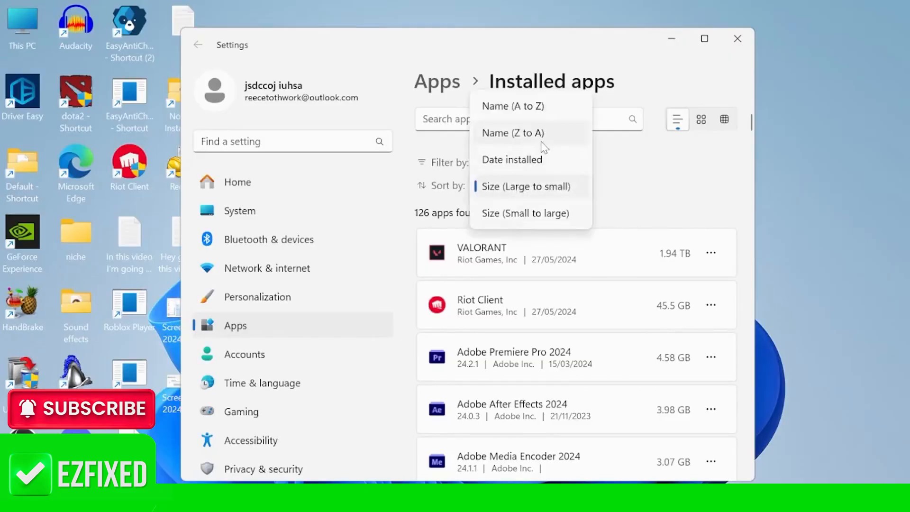
left_click(632, 196)
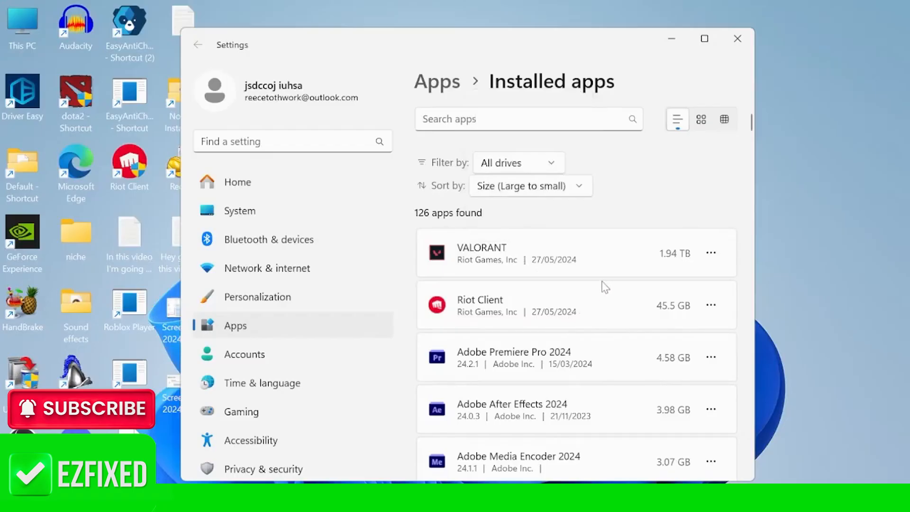
scroll(599, 287, "down", 2)
scroll(561, 273, "down", 2)
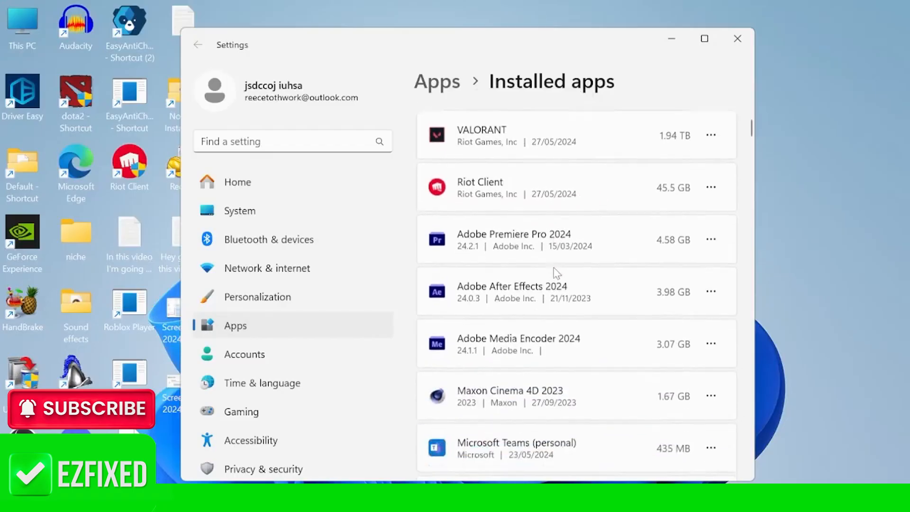
scroll(557, 256, "up", 2)
scroll(619, 283, "down", 5)
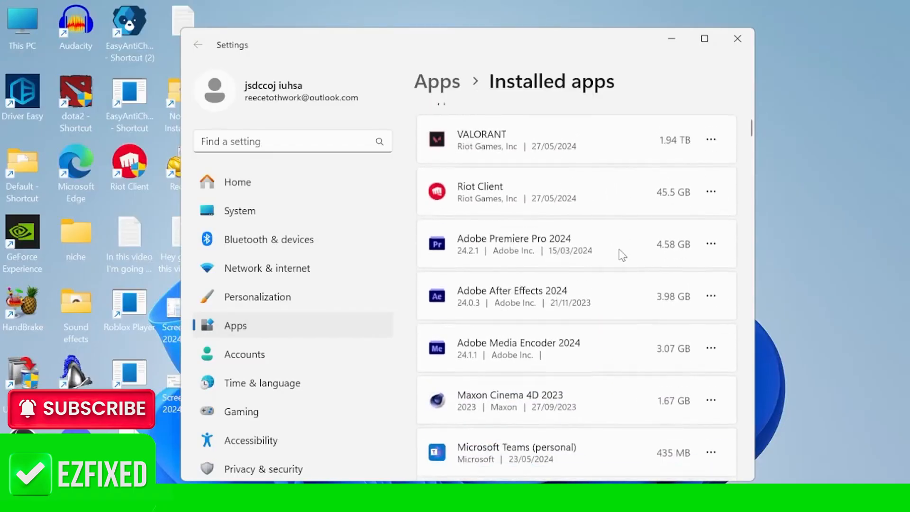
scroll(592, 244, "down", 1)
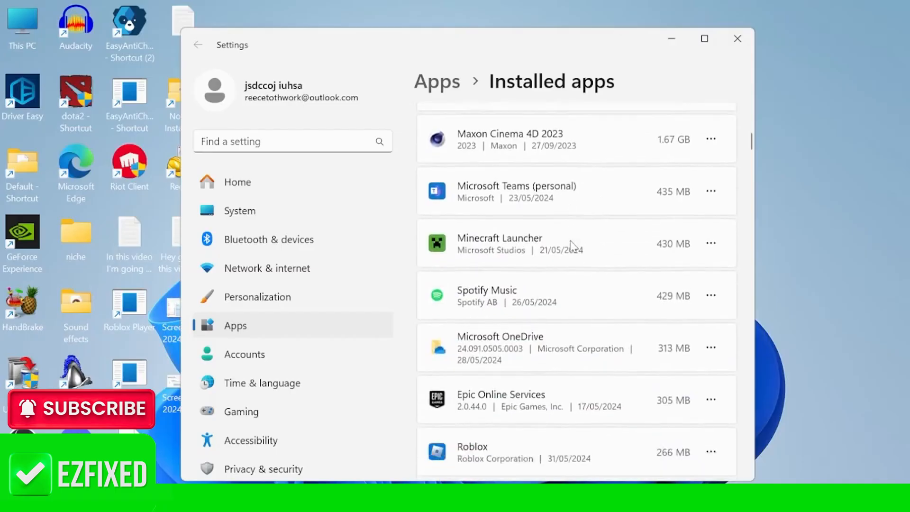
scroll(575, 248, "up", 6)
scroll(575, 248, "down", 6)
scroll(574, 251, "down", 4)
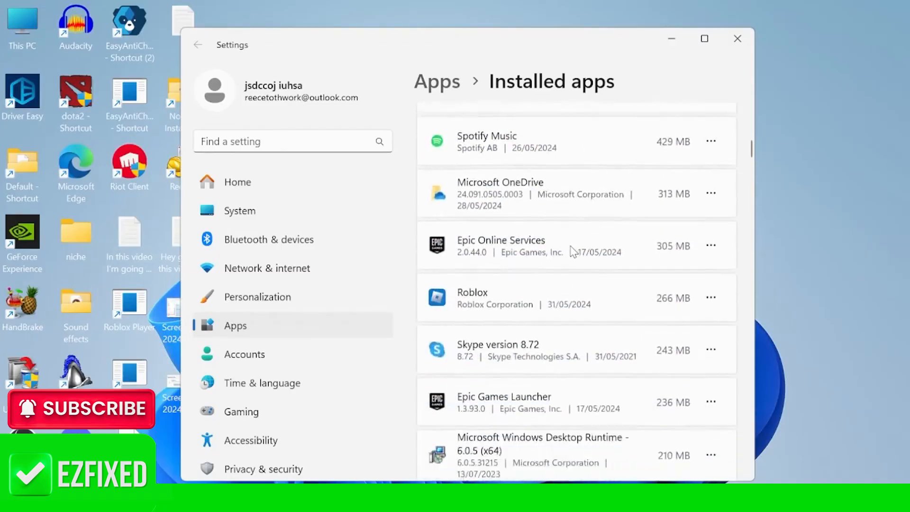
scroll(591, 237, "down", 3)
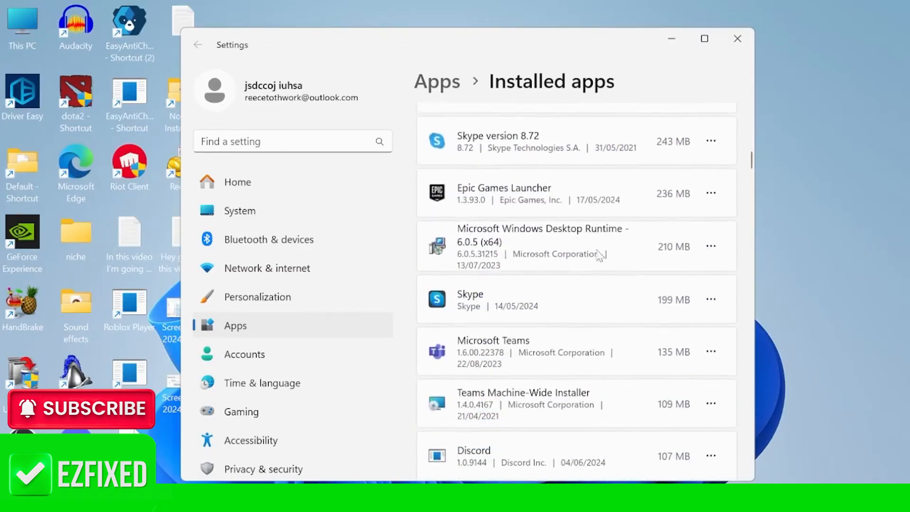
- Browse the installed apps list and open the more-options menu for Skype
scroll(588, 244, "down", 2)
scroll(484, 223, "up", 1)
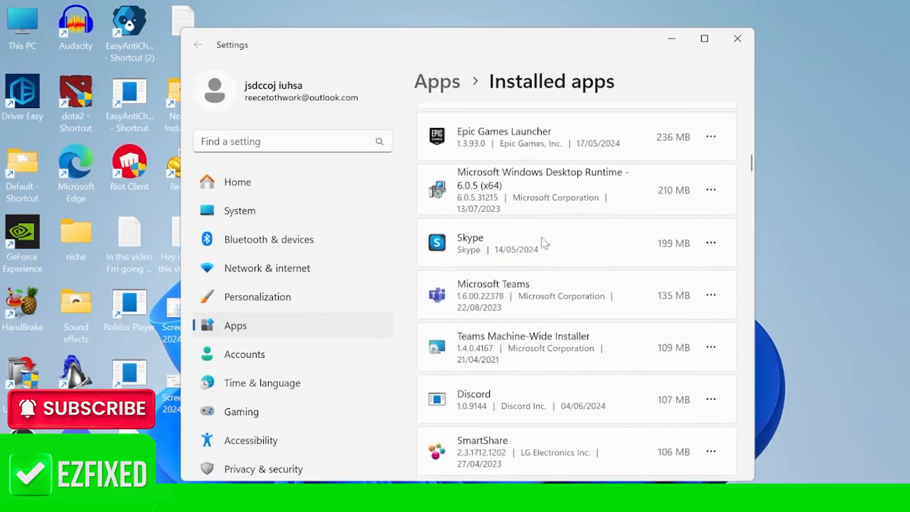
left_click(711, 243)
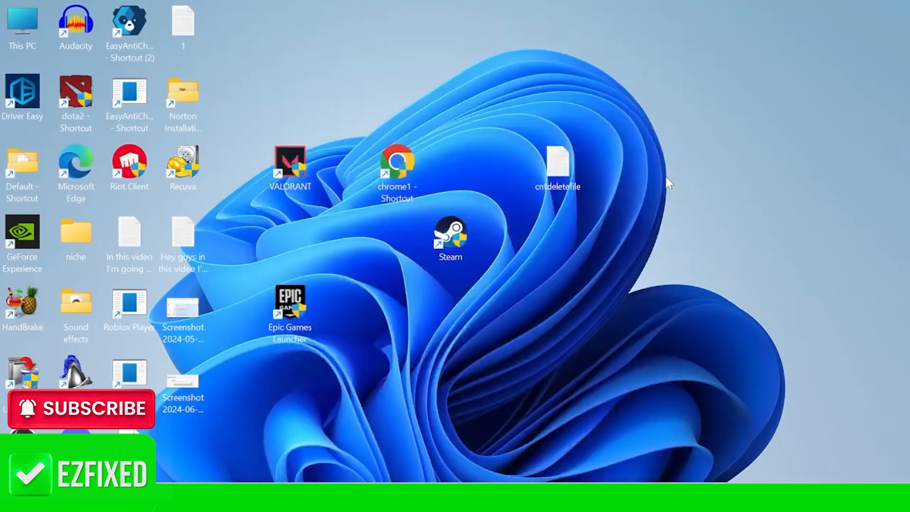
- Search for and open Registry Editor
key("super")
type("registry ed")
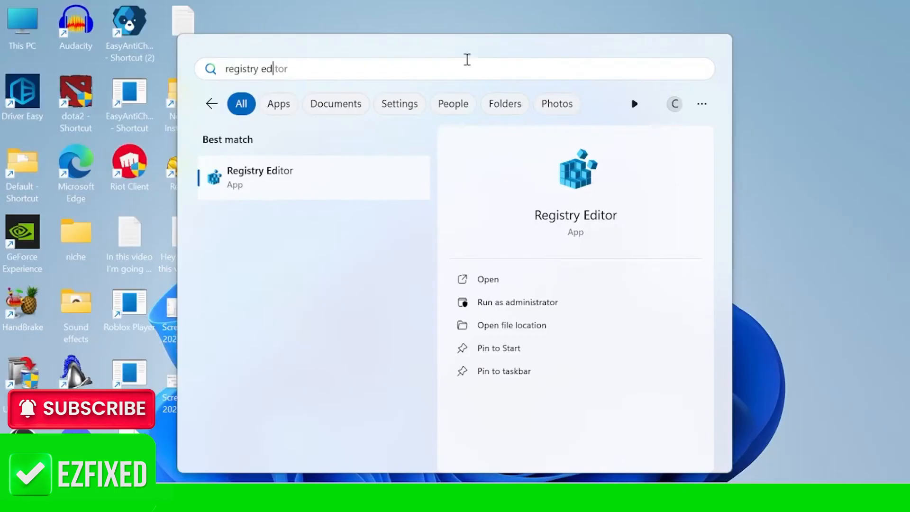
left_click(351, 176)
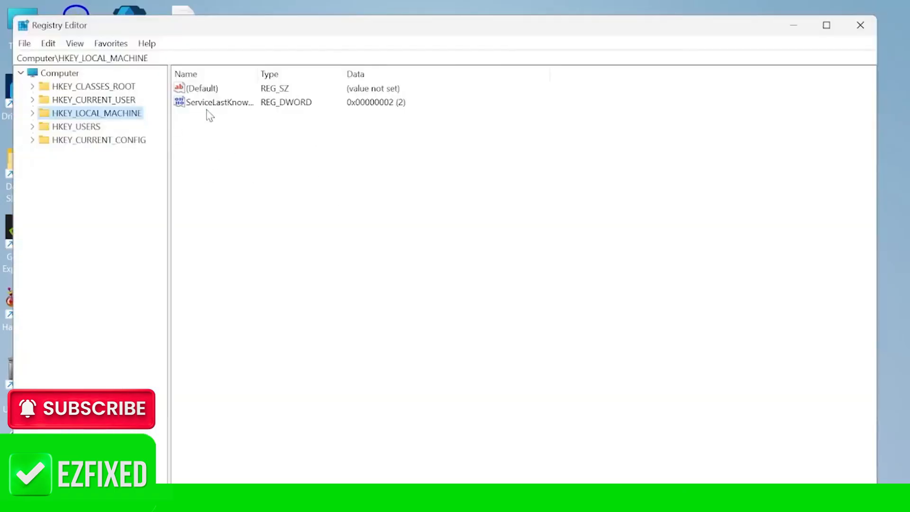
- Export a backup of the registry to Documents named backup
left_click(30, 45)
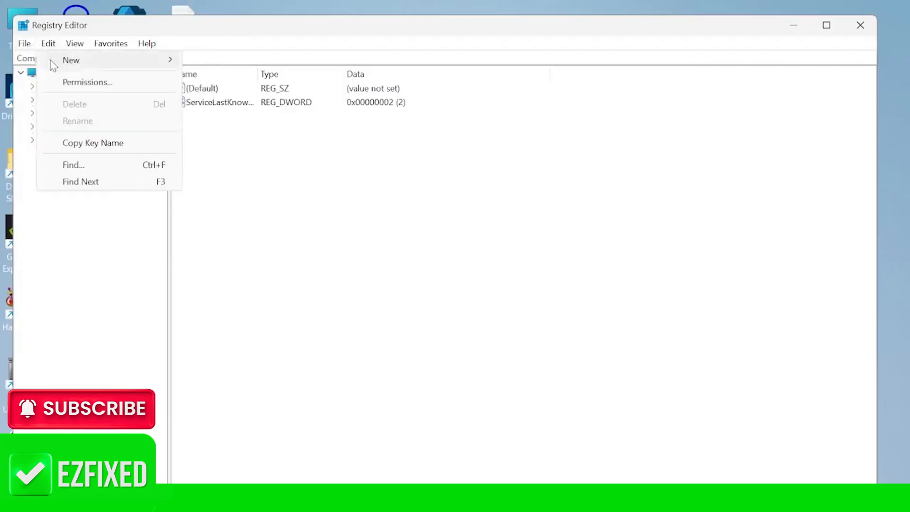
left_click(51, 78)
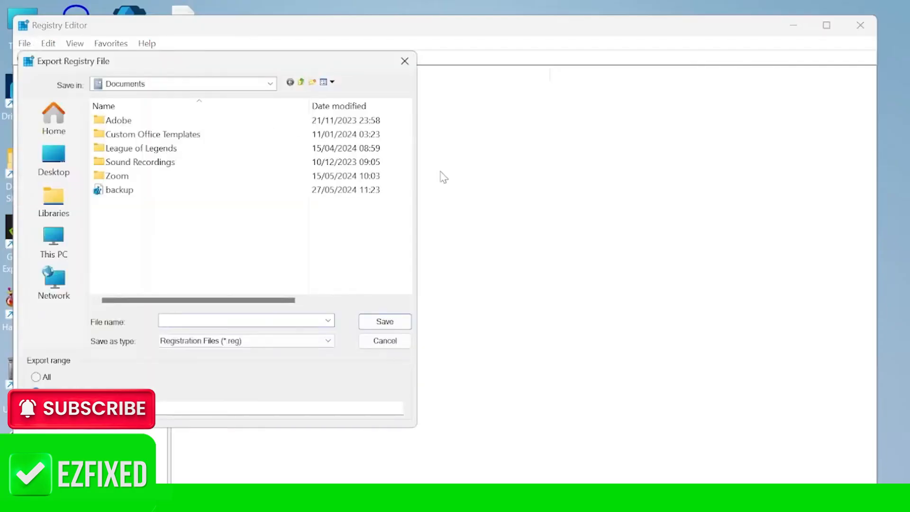
type("backup")
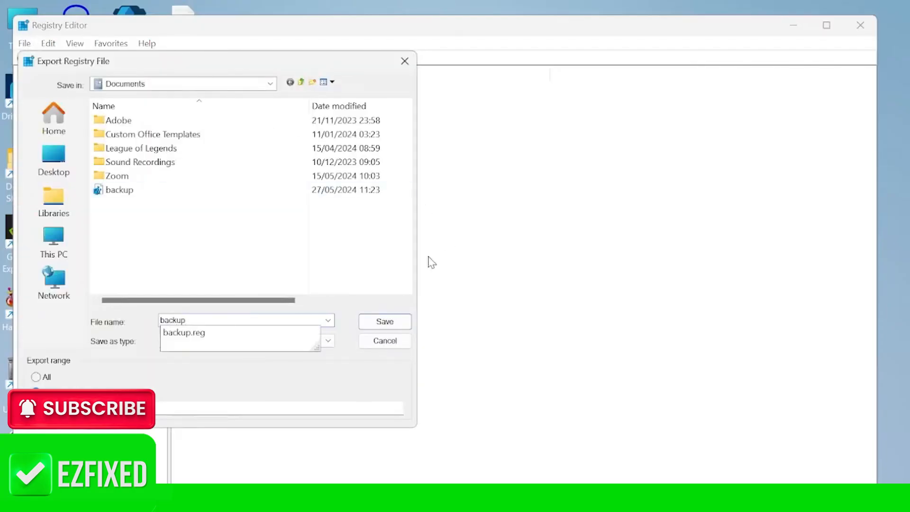
left_click(381, 321)
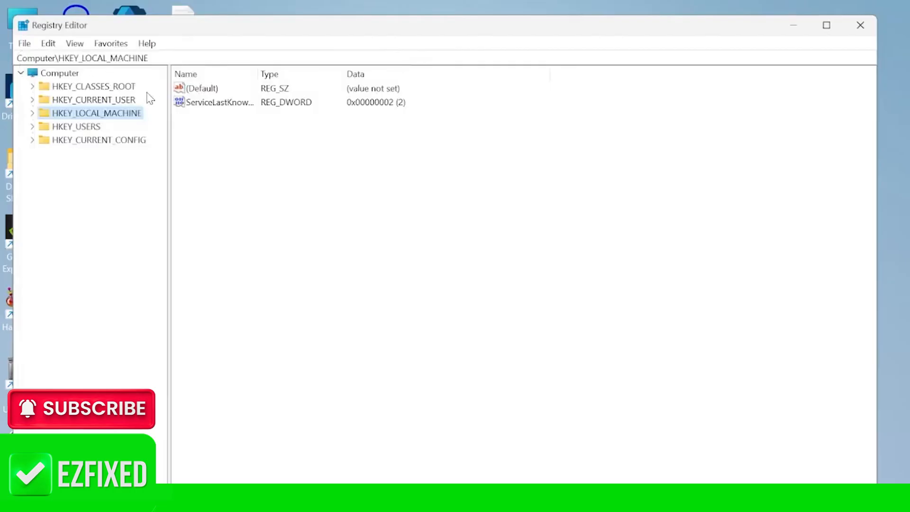
- In HKEY_CURRENT_USER\System\GameConfigStore, set GameDVR_Enabled to 0
left_click(23, 45)
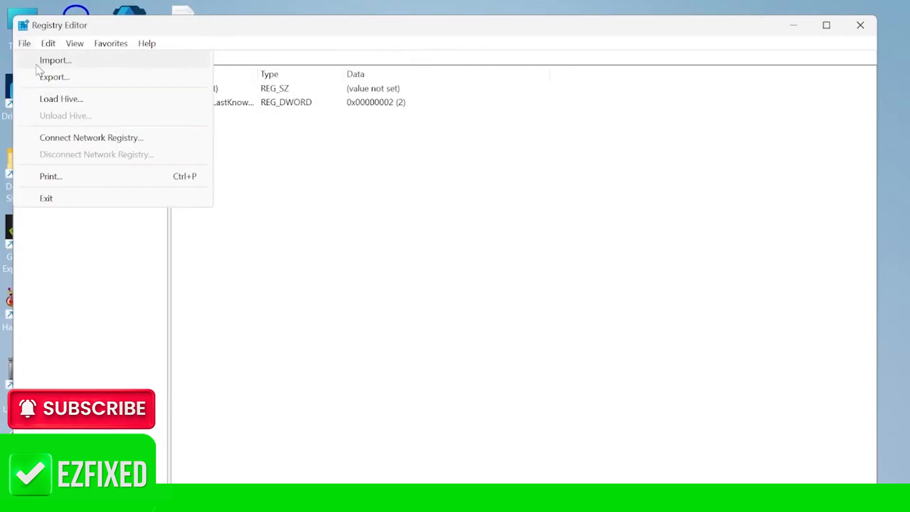
left_click(304, 145)
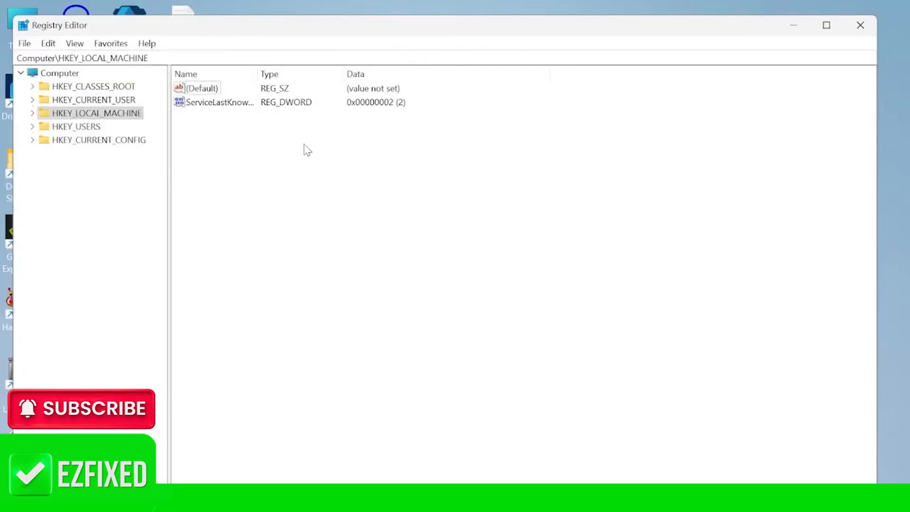
left_click(32, 100)
left_click(47, 246)
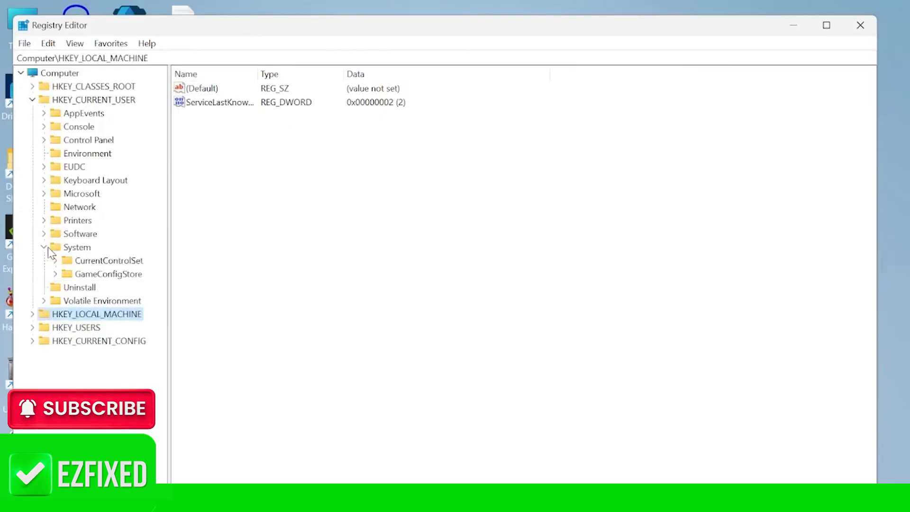
left_click(101, 274)
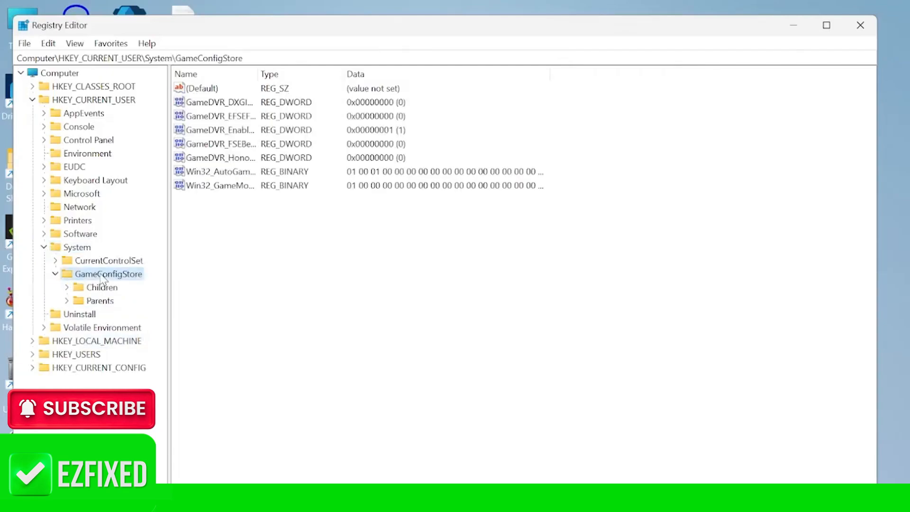
left_click(208, 131)
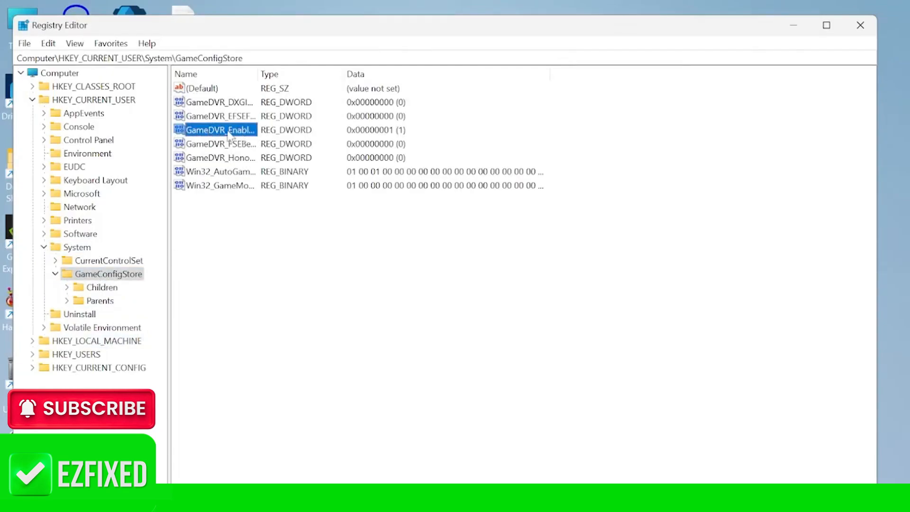
double_click(215, 132)
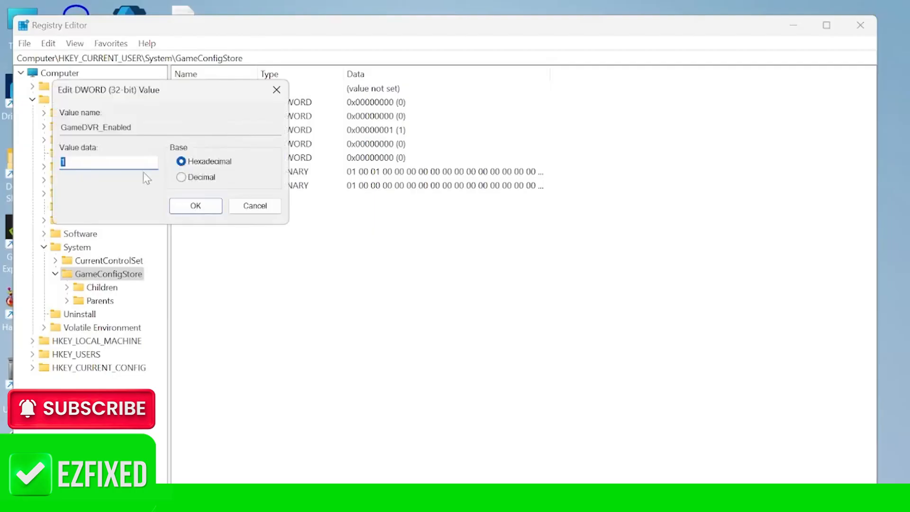
left_click(113, 164)
type("0")
left_click(194, 206)
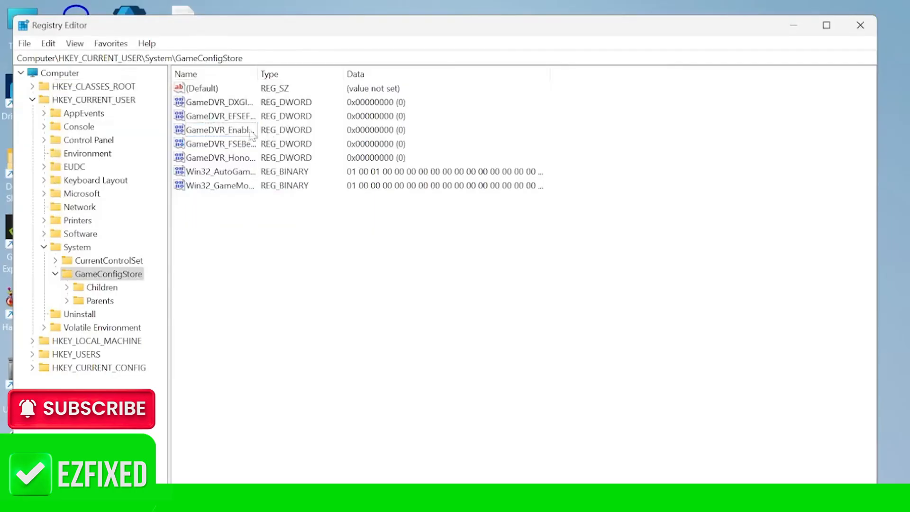
- Set GameDVR_FSEBehaviorMode to 2
double_click(212, 147)
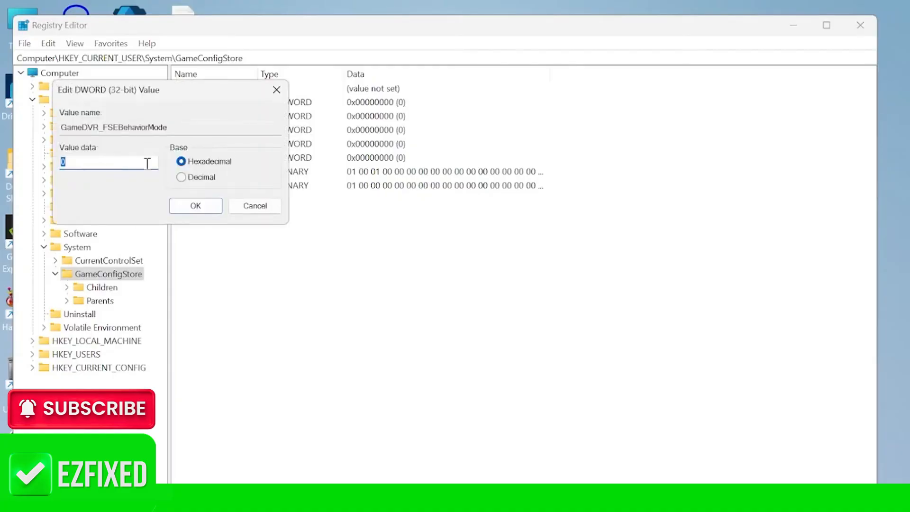
type("2")
left_click(213, 211)
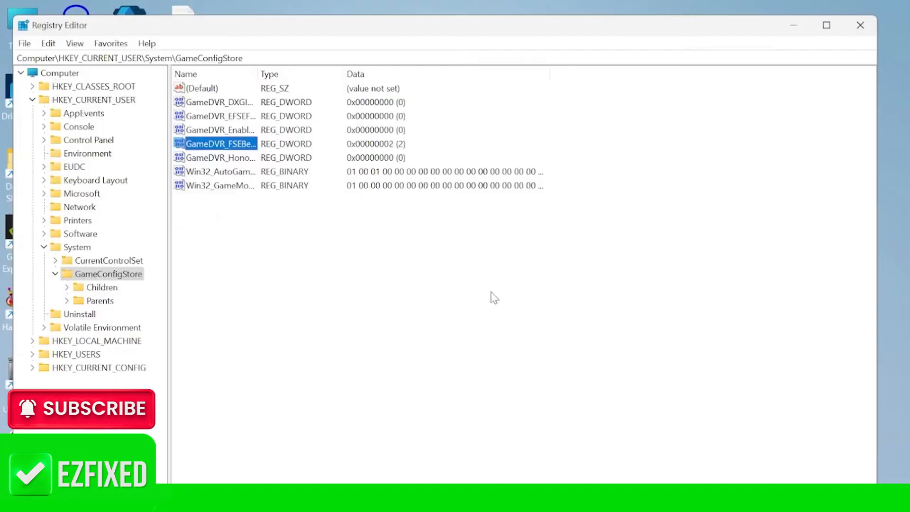
- Under HKEY_LOCAL_MACHINE\SOFTWARE\Microsoft\PolicyManager\default\ApplicationManagement\AllowGameDVR, set value to 0, then close Registry Editor
left_click(44, 247)
left_click(33, 100)
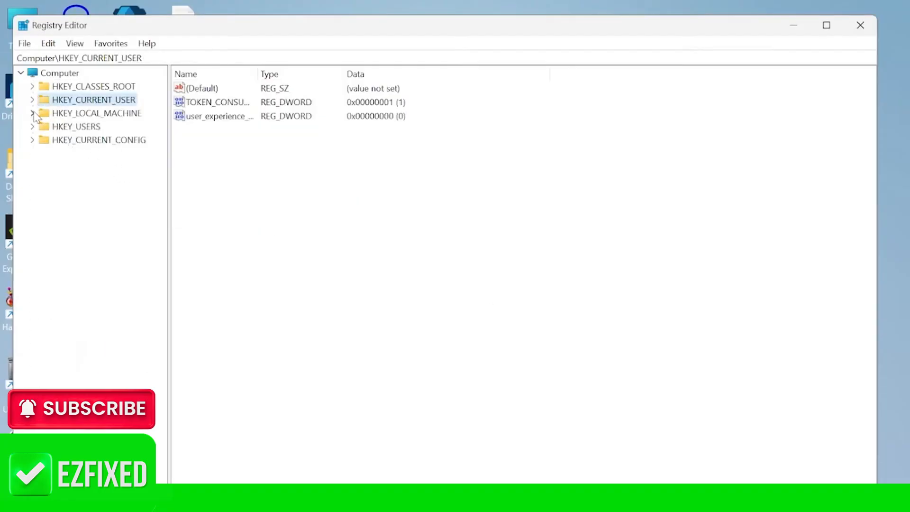
left_click(33, 113)
left_click(44, 194)
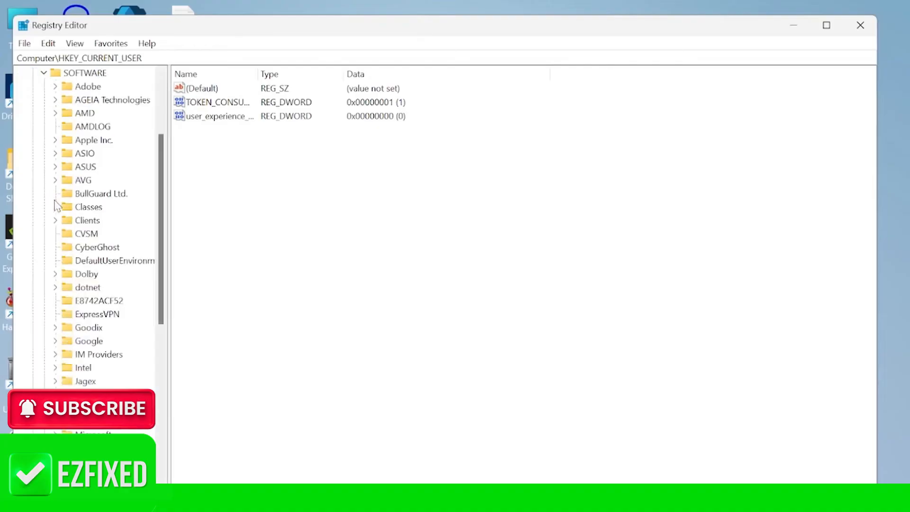
scroll(61, 228, "down", 5)
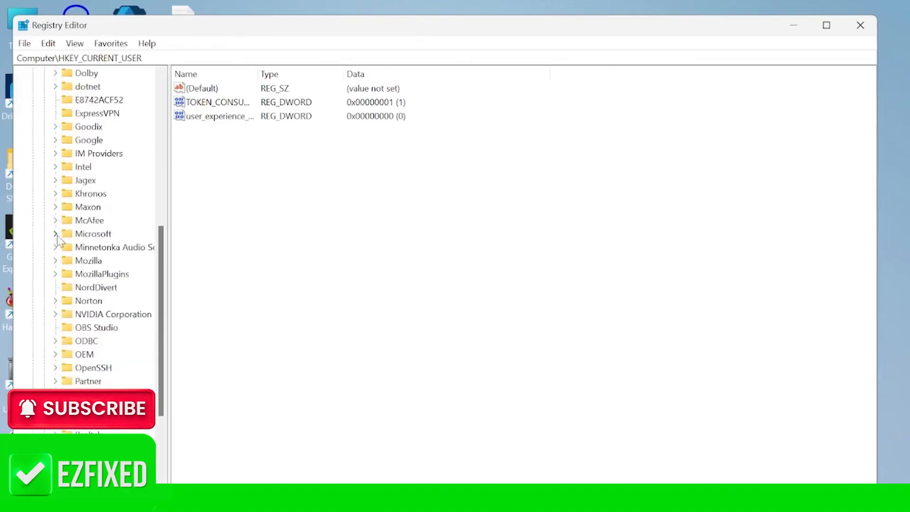
left_click(55, 234)
scroll(125, 249, "down", 3)
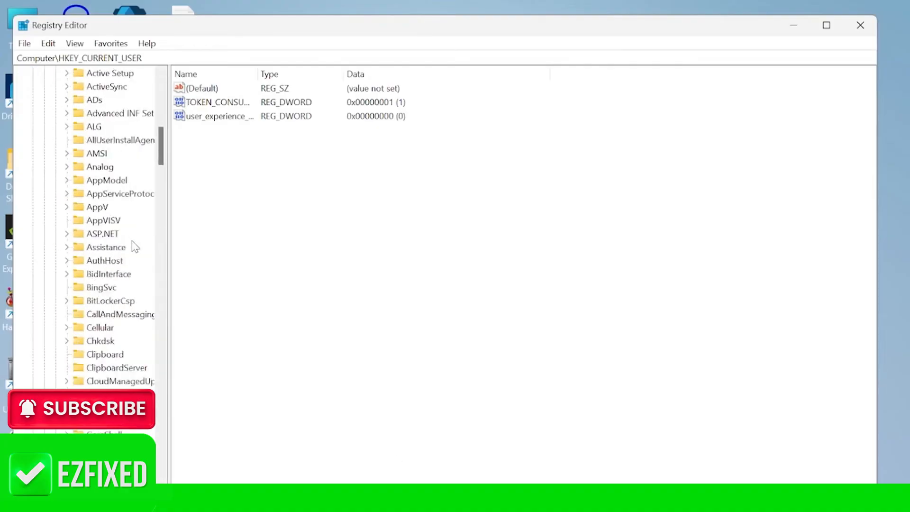
scroll(123, 243, "down", 17)
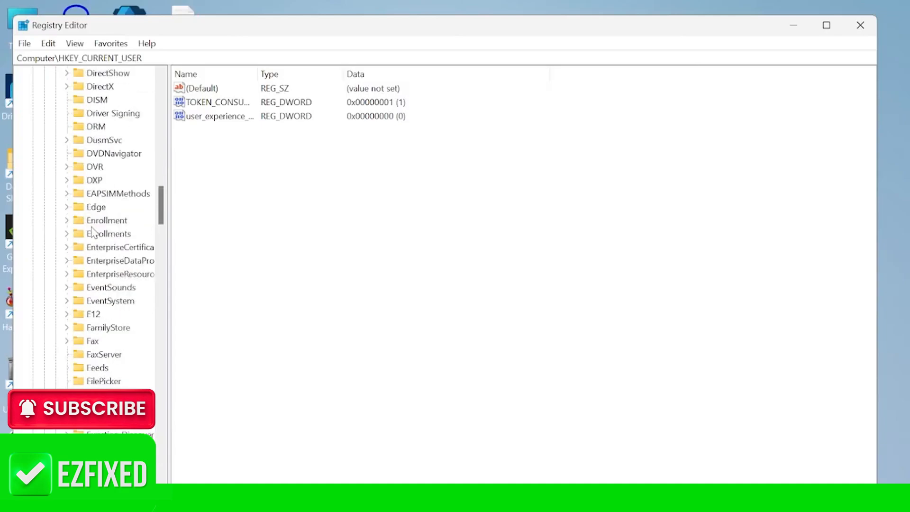
scroll(82, 209, "down", 20)
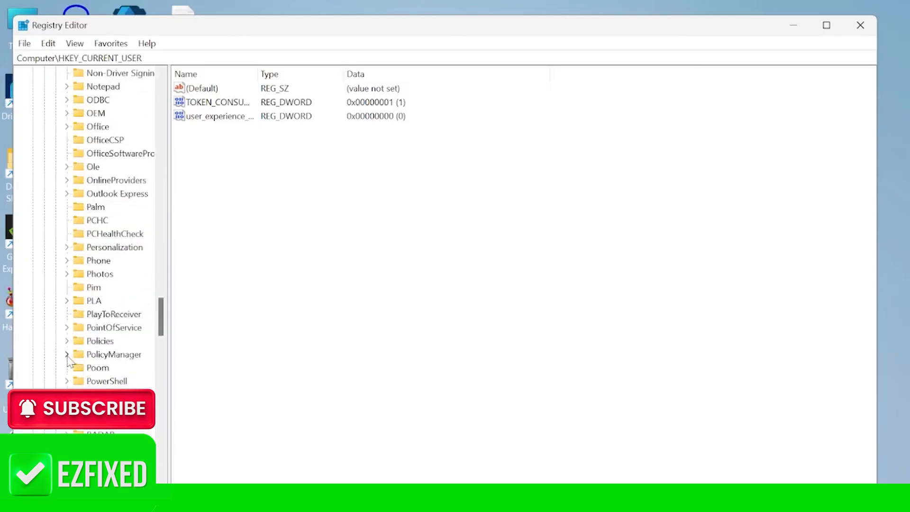
left_click(67, 355)
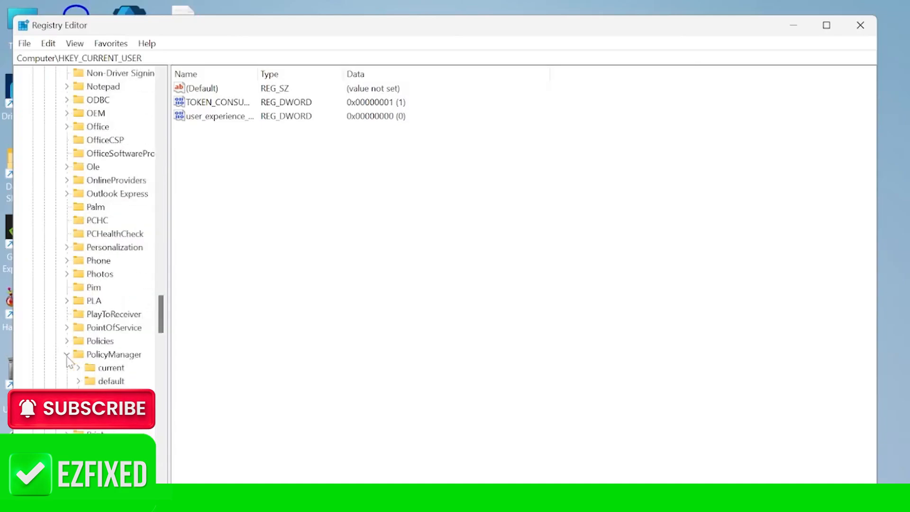
left_click(79, 381)
scroll(114, 237, "down", 12)
scroll(114, 246, "down", 15)
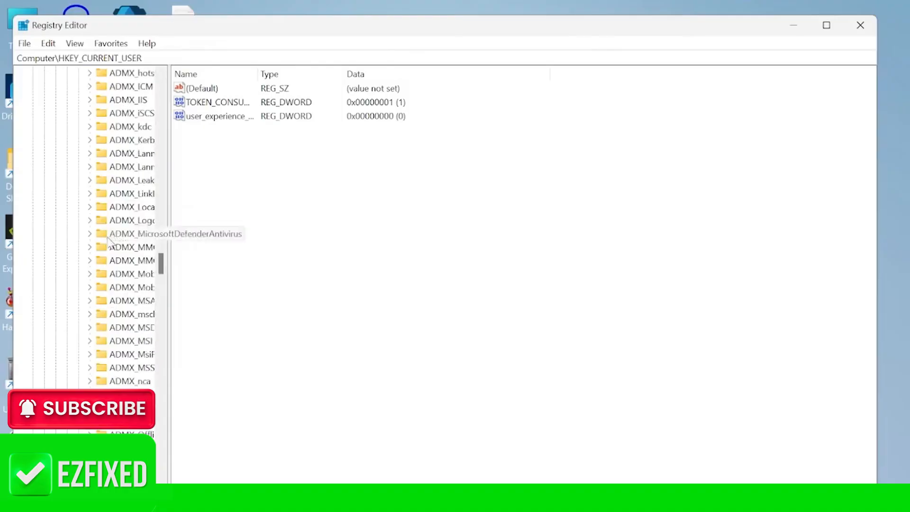
double_click(135, 228)
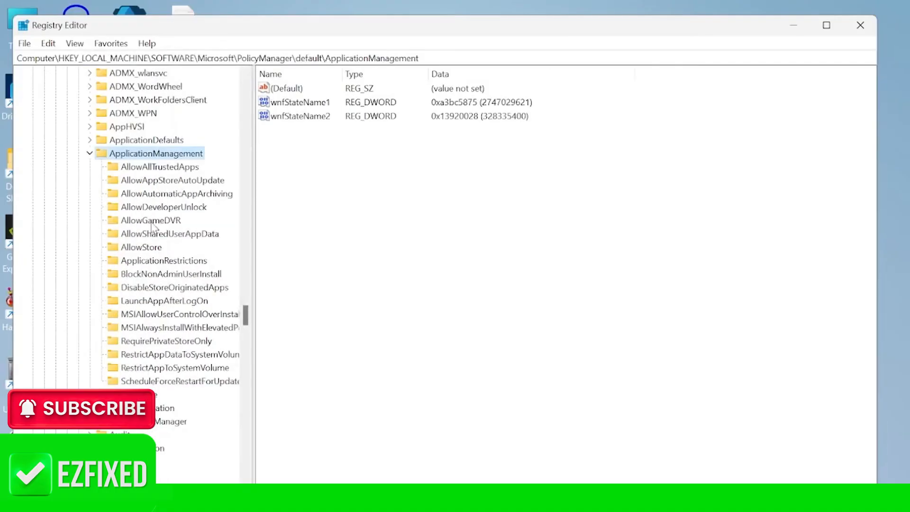
left_click(151, 222)
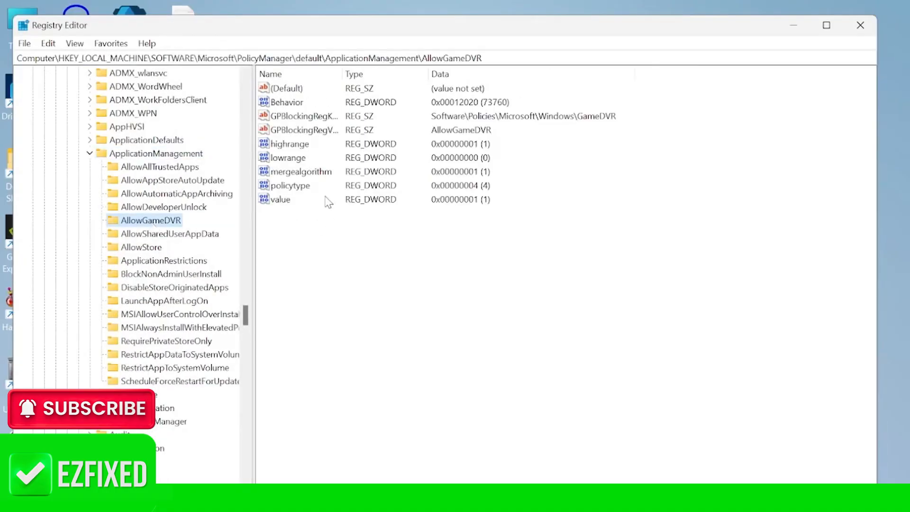
double_click(280, 199)
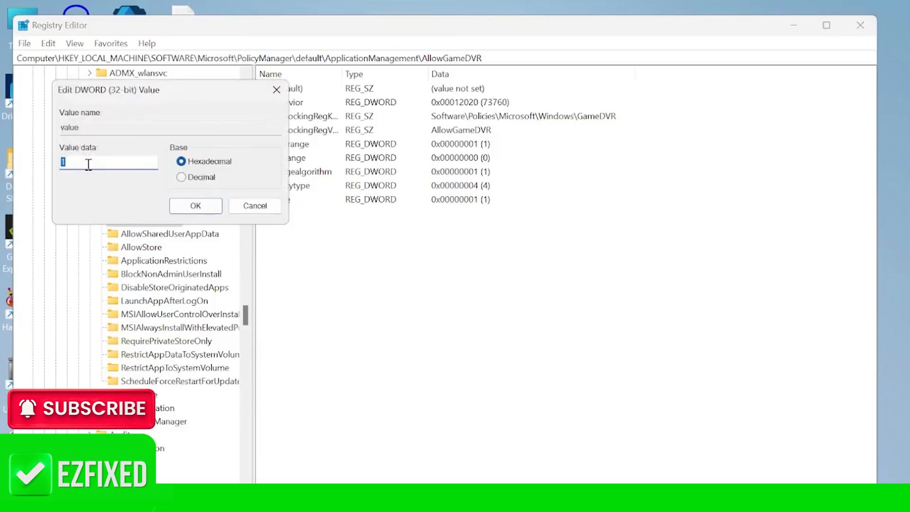
left_click(196, 207)
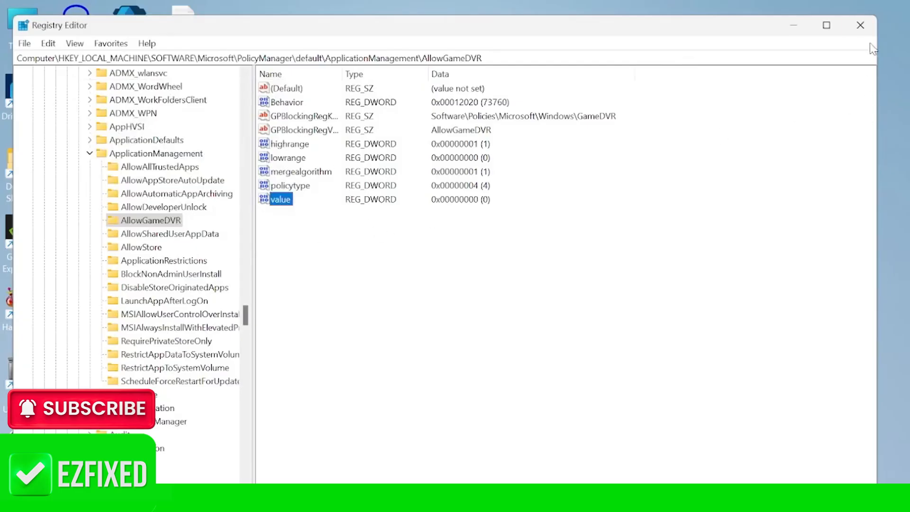
left_click(863, 28)
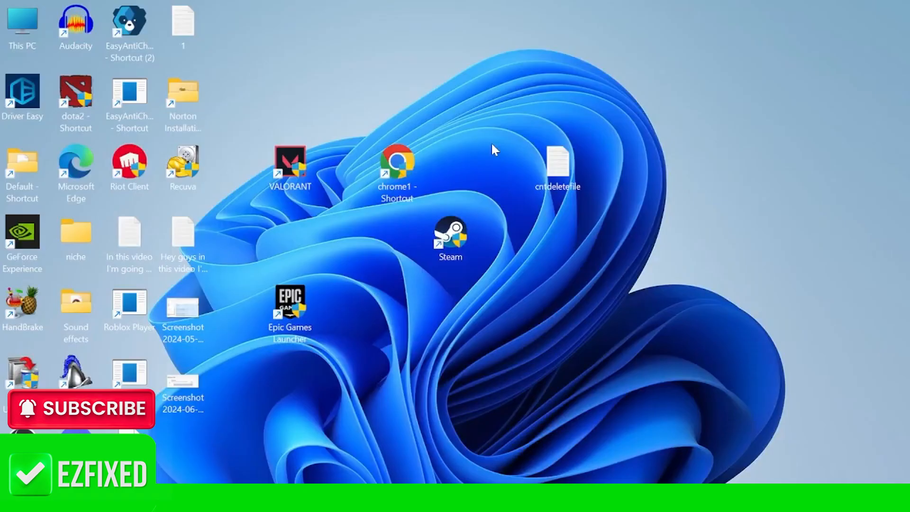
- Open Device Manager, expand Display adapters and open the options for the AMD Radeon(TM) Graphics adapter
key("super")
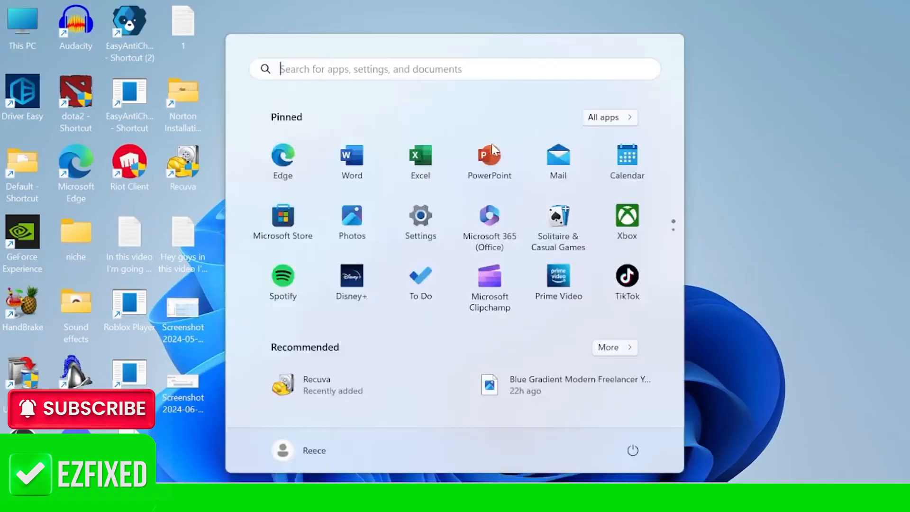
type("device")
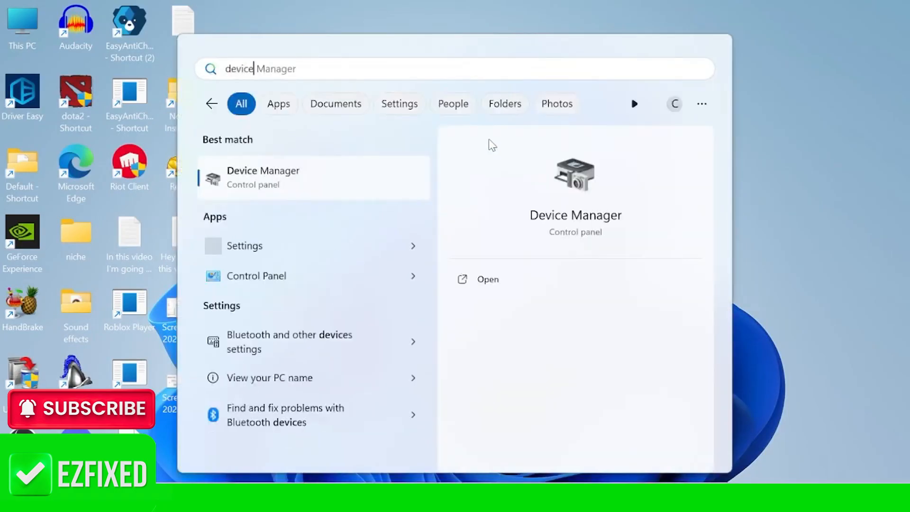
left_click(294, 181)
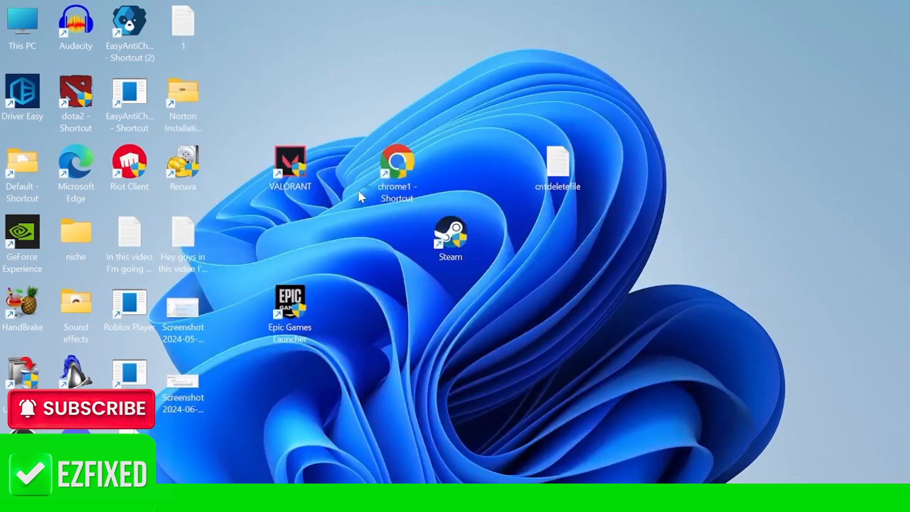
left_click(76, 203)
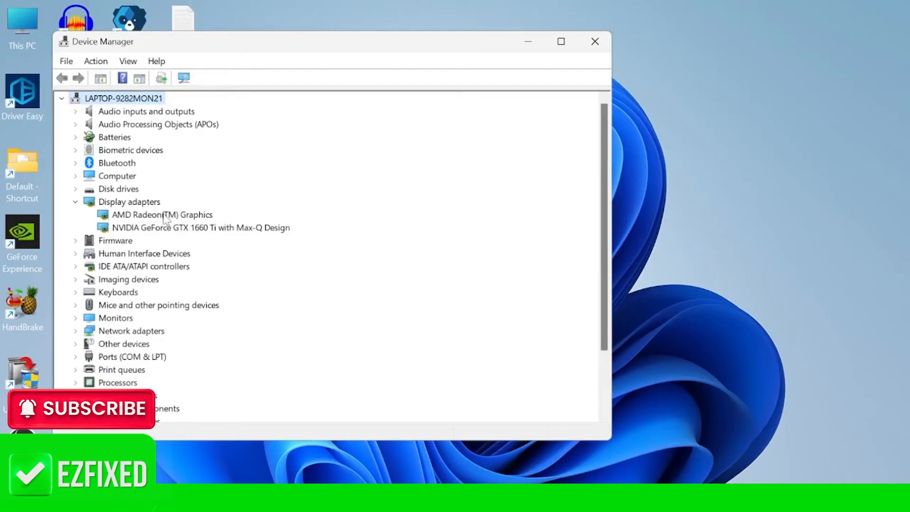
right_click(145, 217)
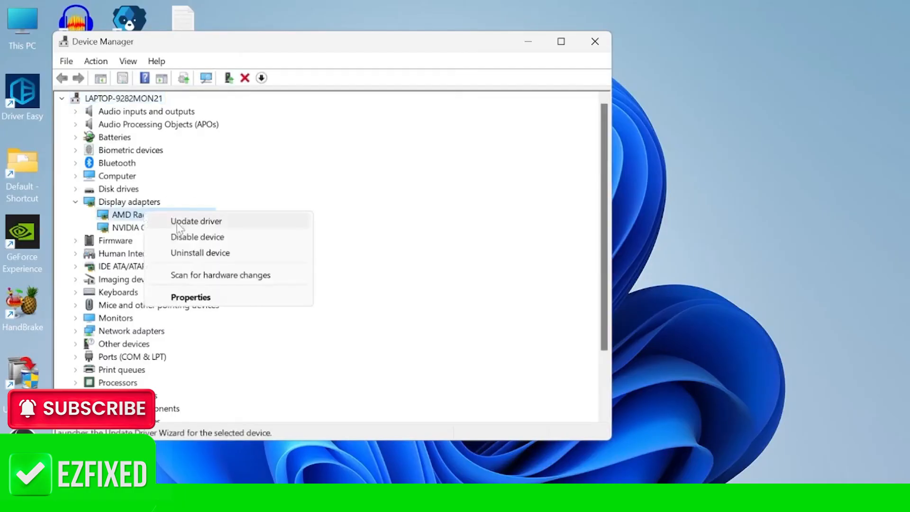